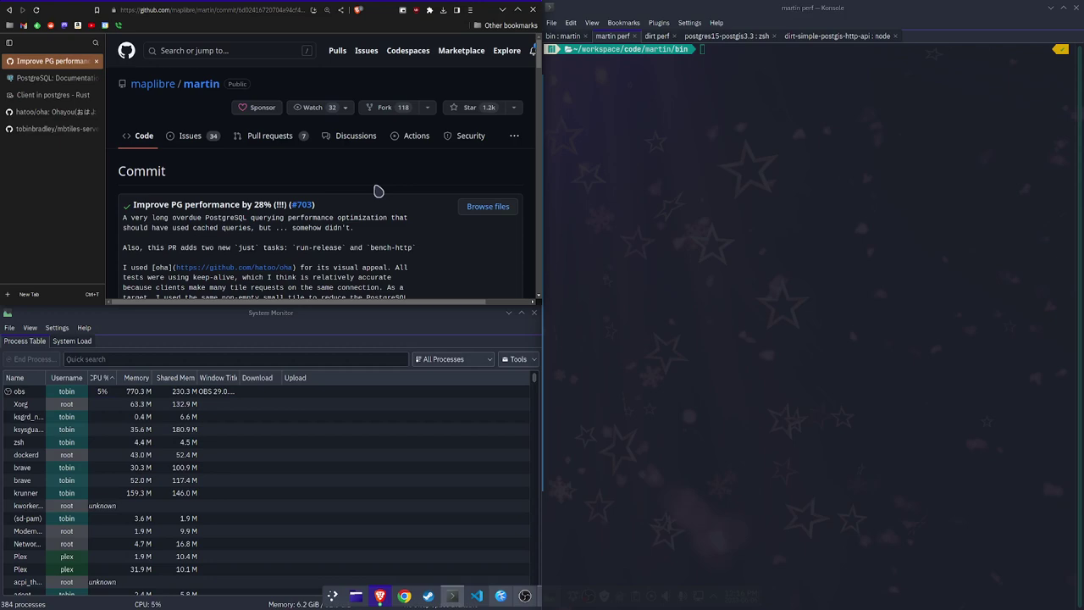
Step: Examine the commit's pg_source.rs diff, comparing prepare_typed with prepare_typed_cached, and open the prepare_typed entry in the Rust postgres Client documentation
scroll(356, 172, down, 15)
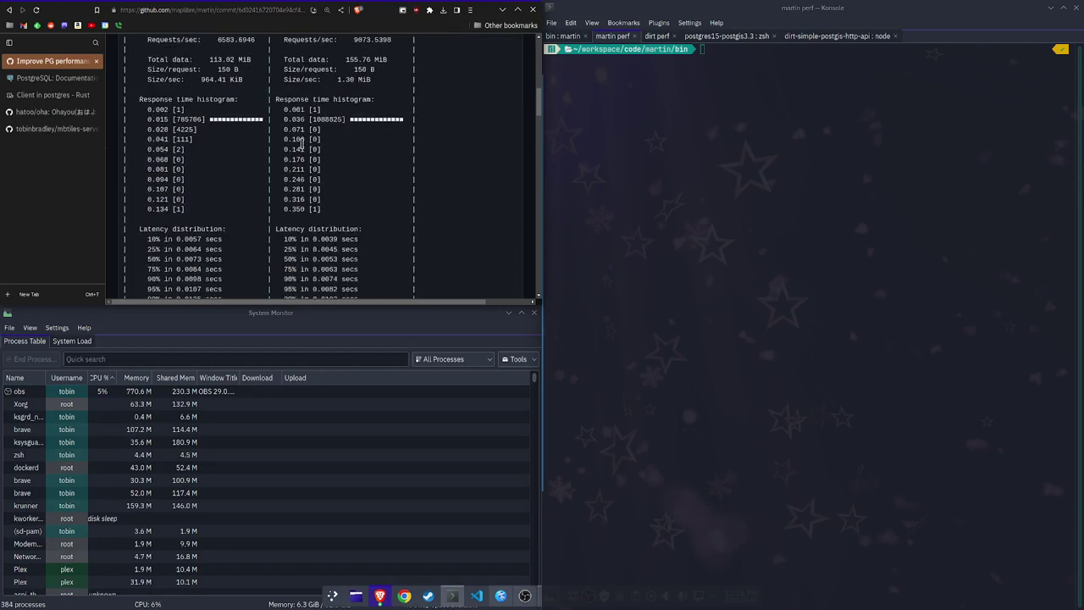
scroll(302, 143, down, 10)
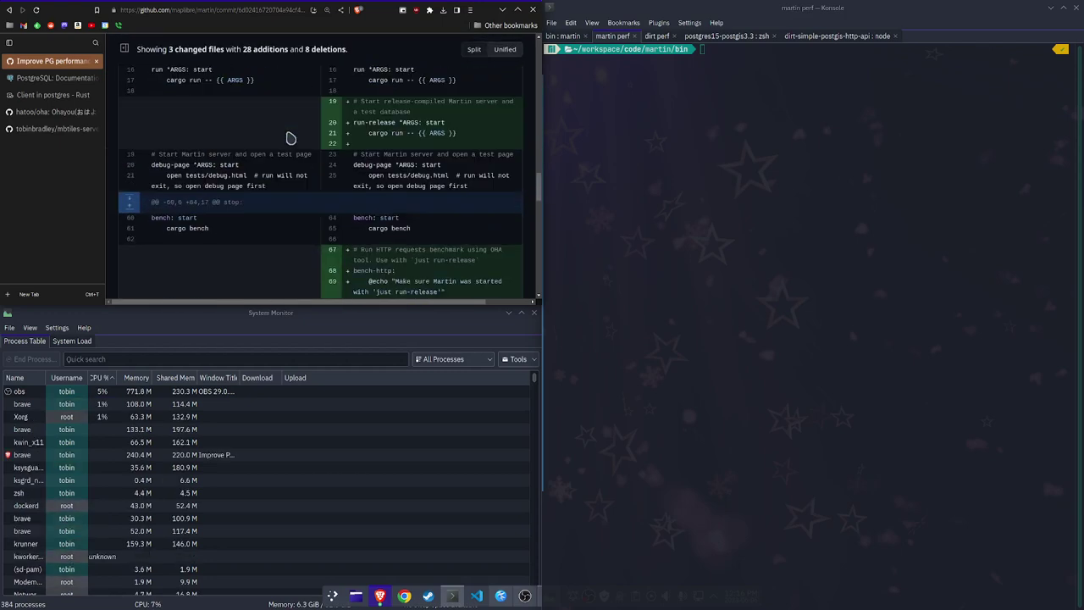
scroll(284, 144, down, 5)
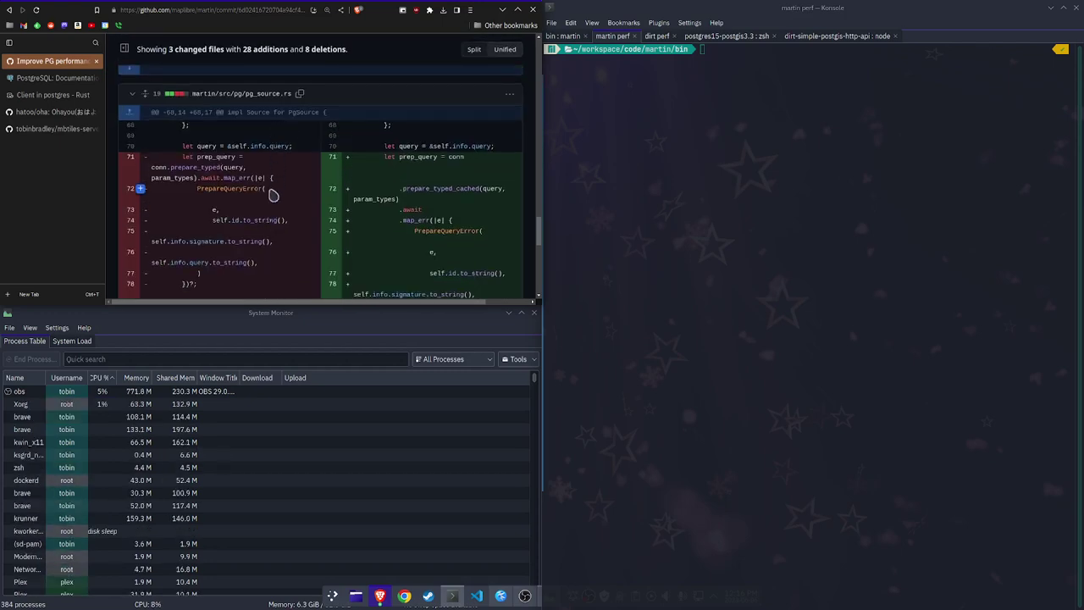
scroll(237, 178, down, 3)
scroll(240, 161, up, 3)
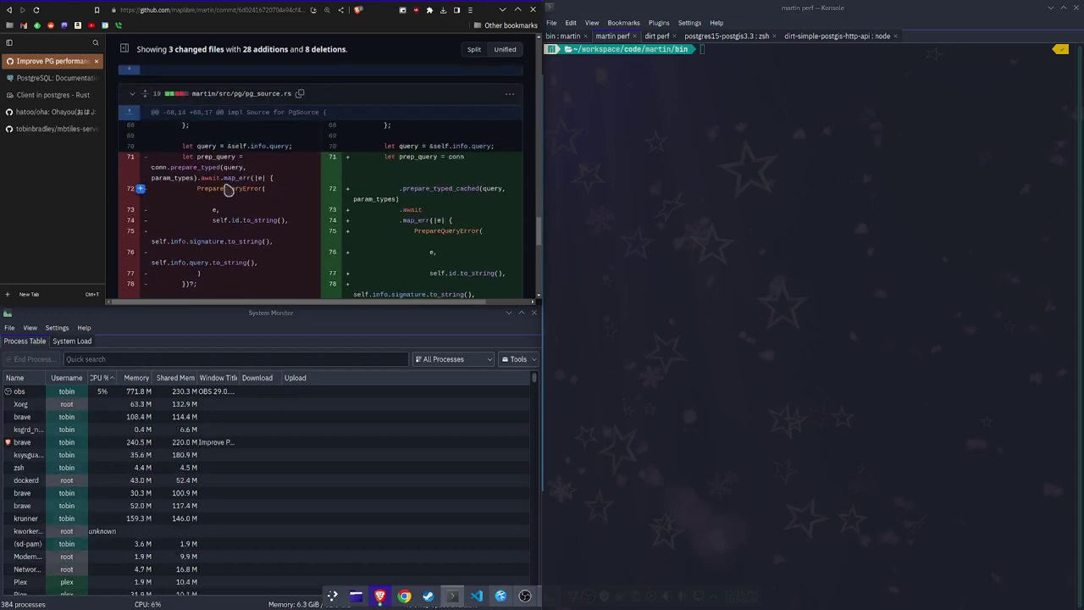
double_click(206, 167)
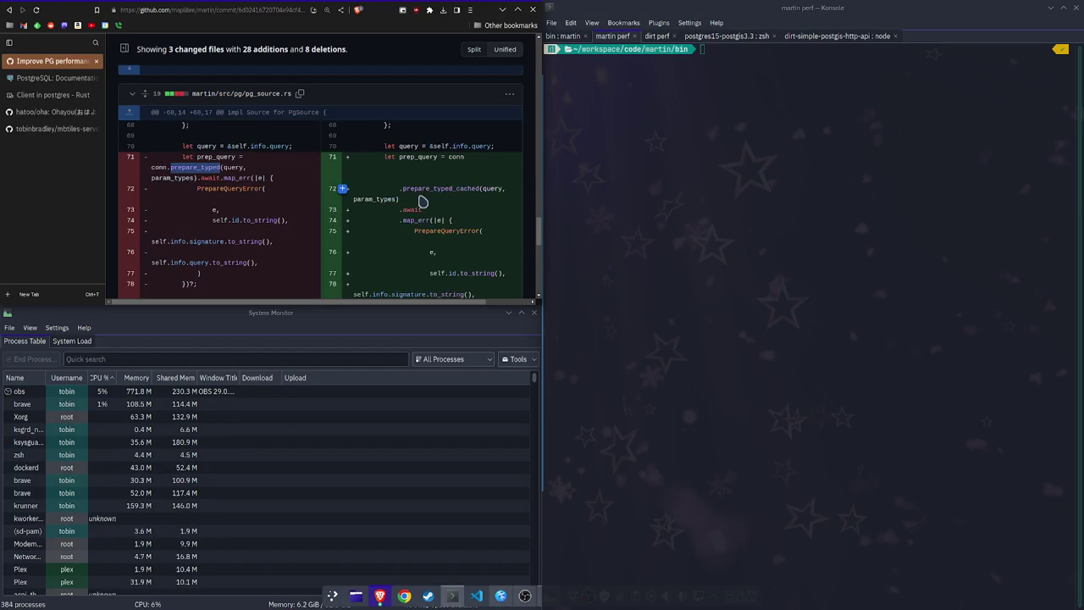
double_click(465, 188)
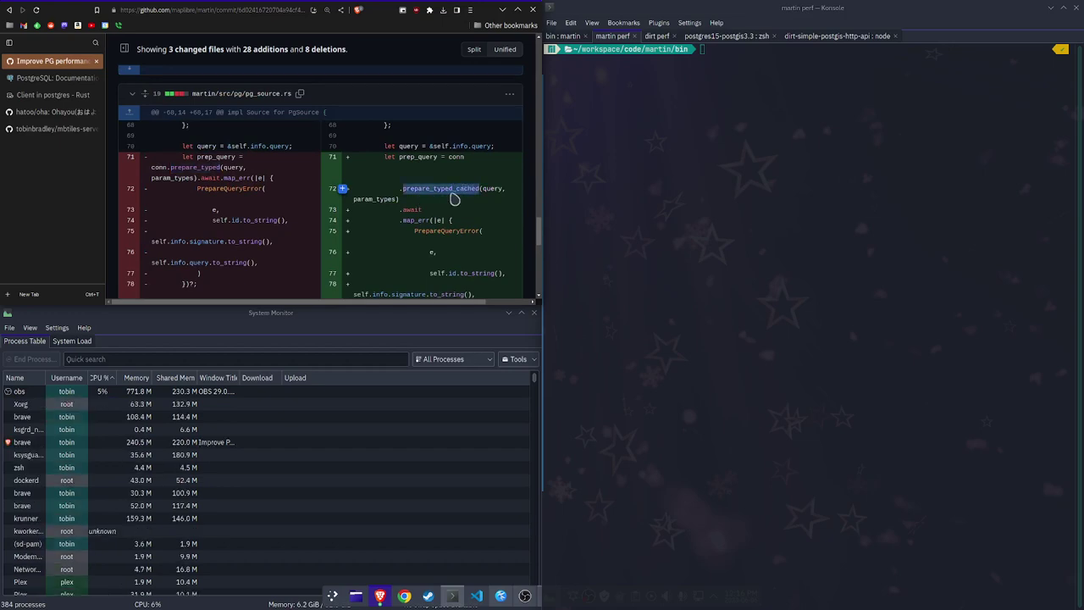
click(62, 98)
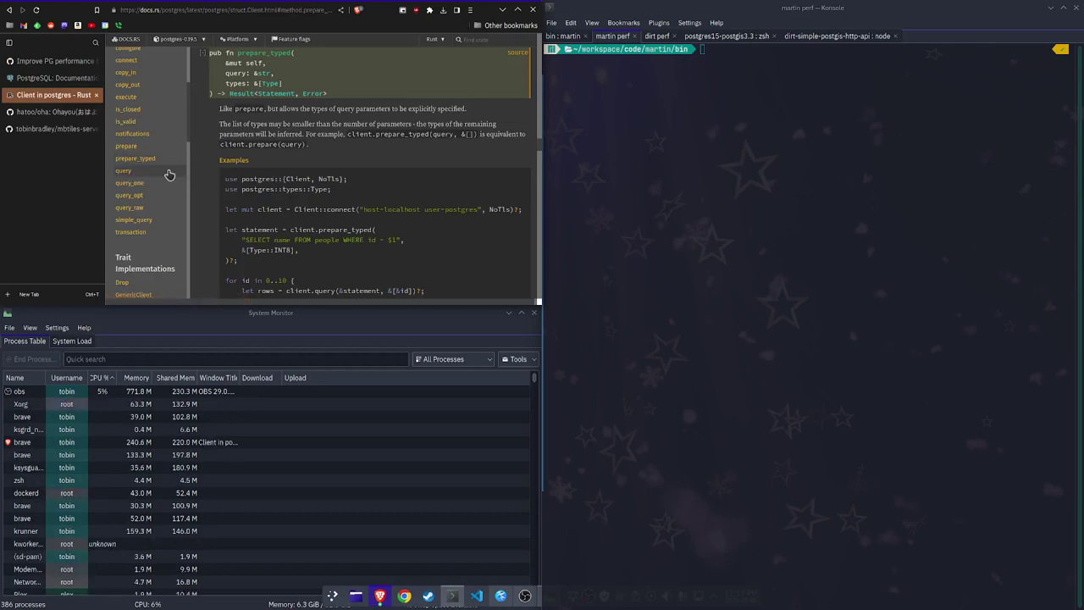
Step: Return to the commit page and review its benchmark description, before-and-after performance figures and latency distribution
click(43, 61)
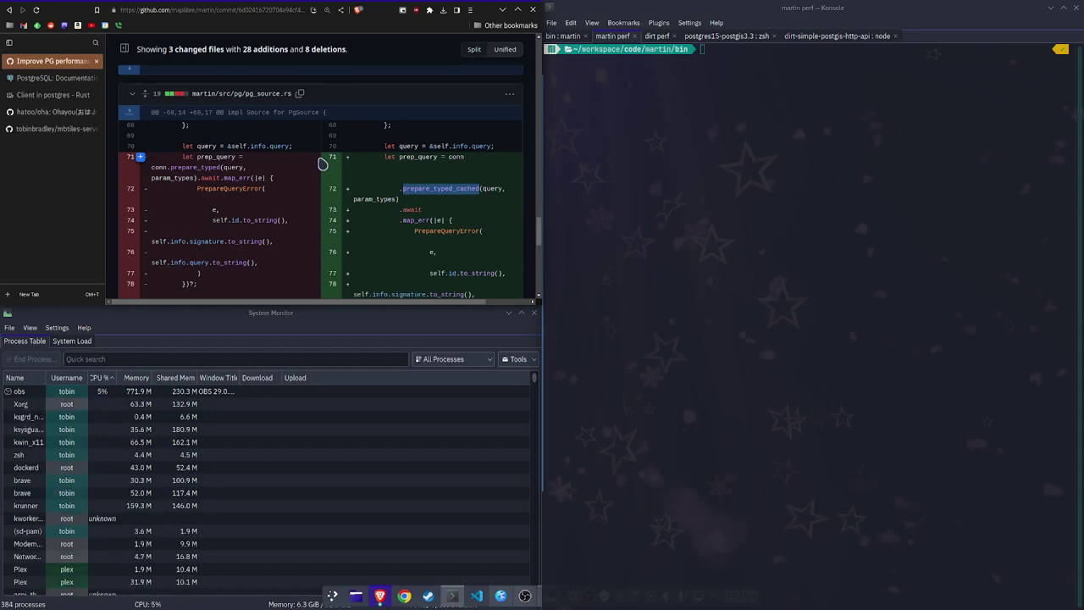
scroll(322, 162, down, 15)
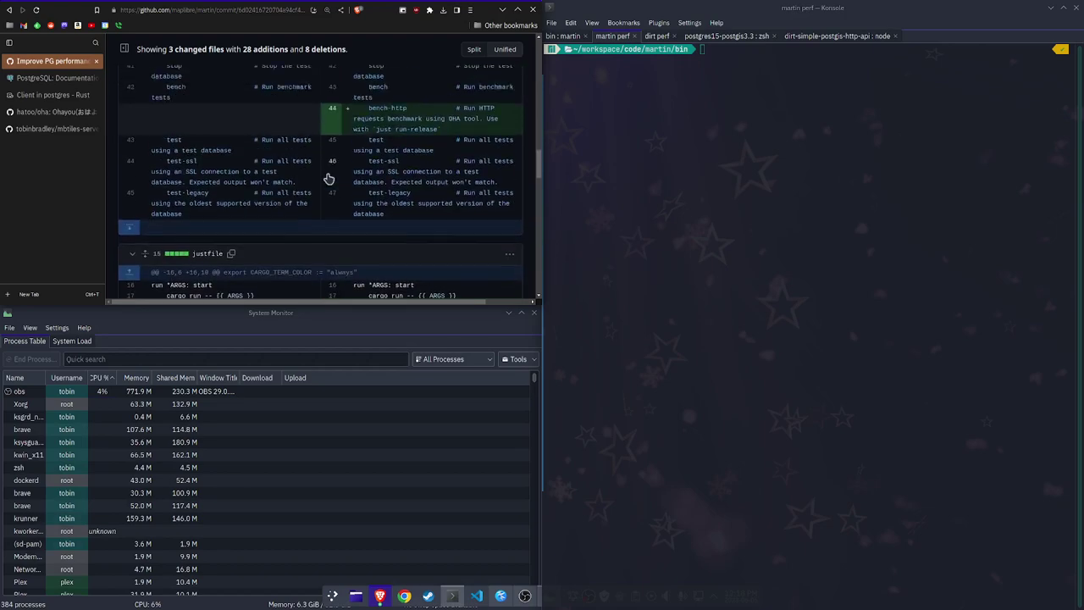
scroll(328, 178, up, 20)
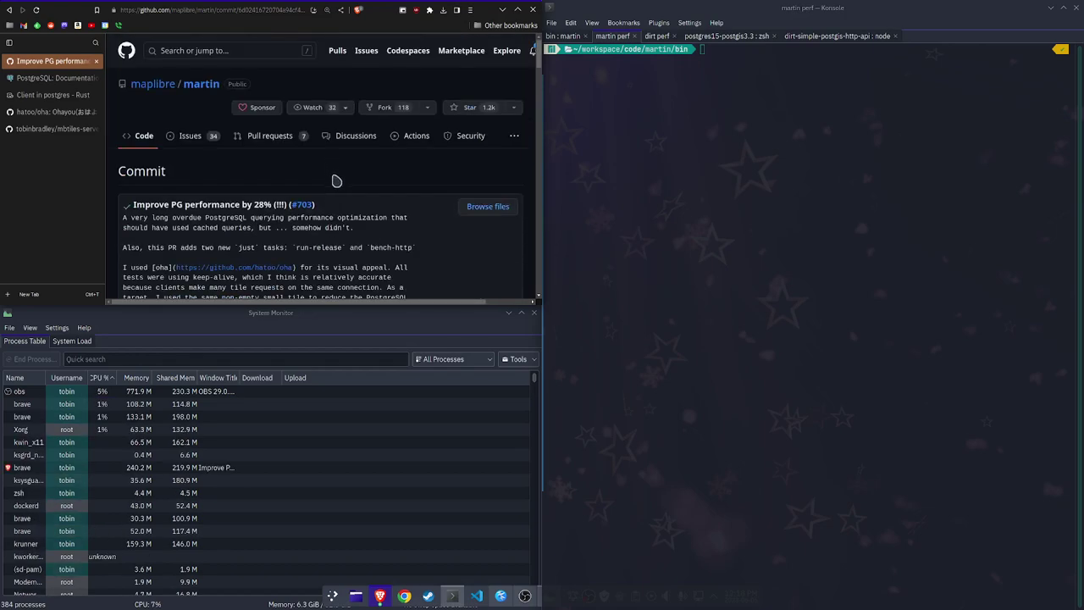
scroll(346, 215, down, 15)
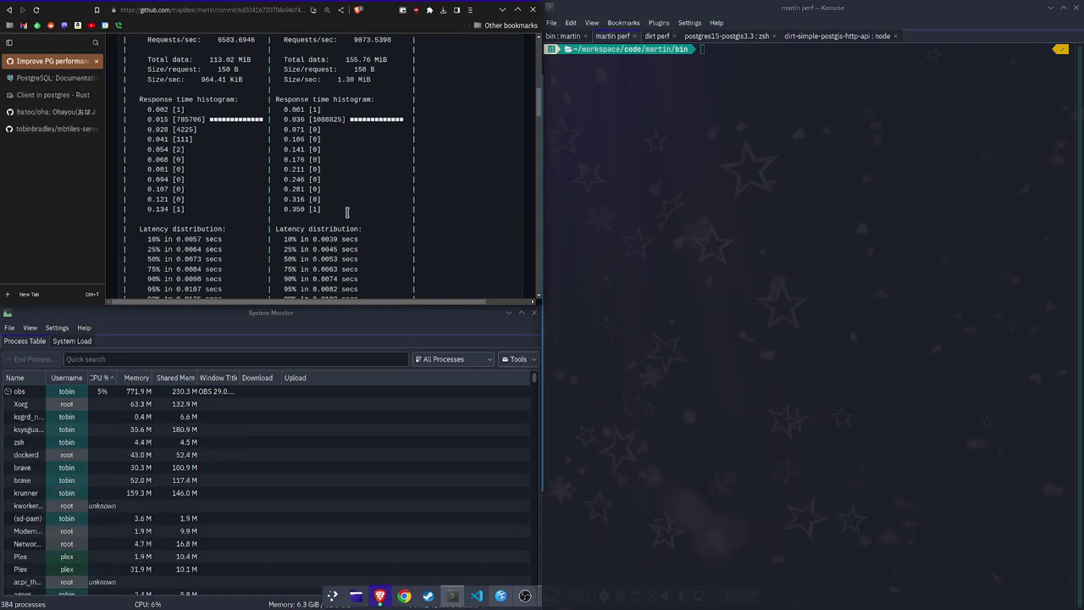
scroll(346, 212, up, 15)
scroll(322, 196, down, 5)
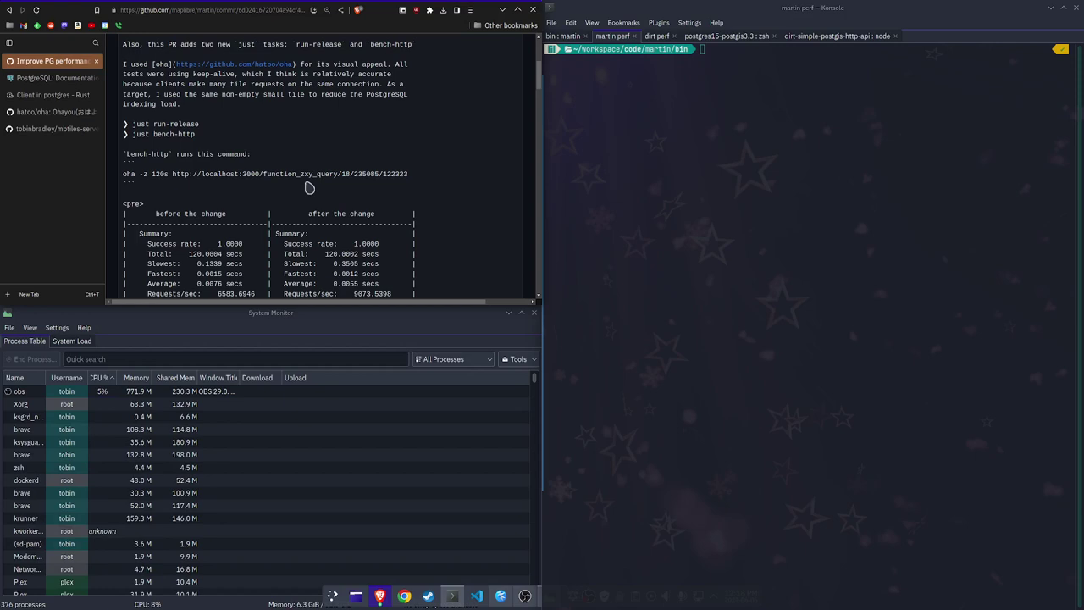
scroll(423, 195, down, 2)
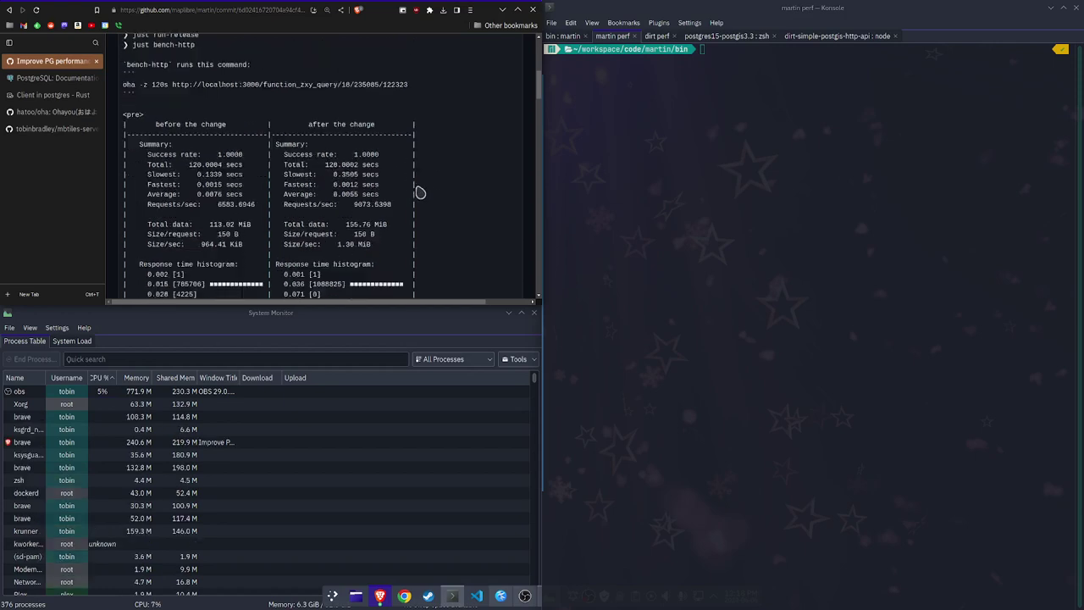
scroll(420, 192, down, 6)
scroll(380, 174, up, 2)
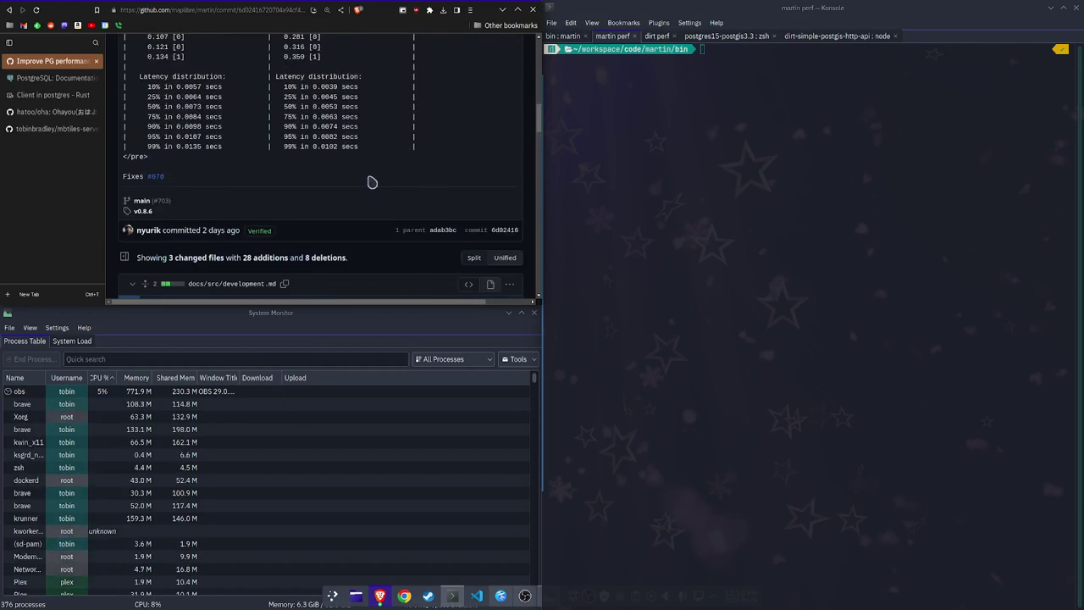
click(704, 214)
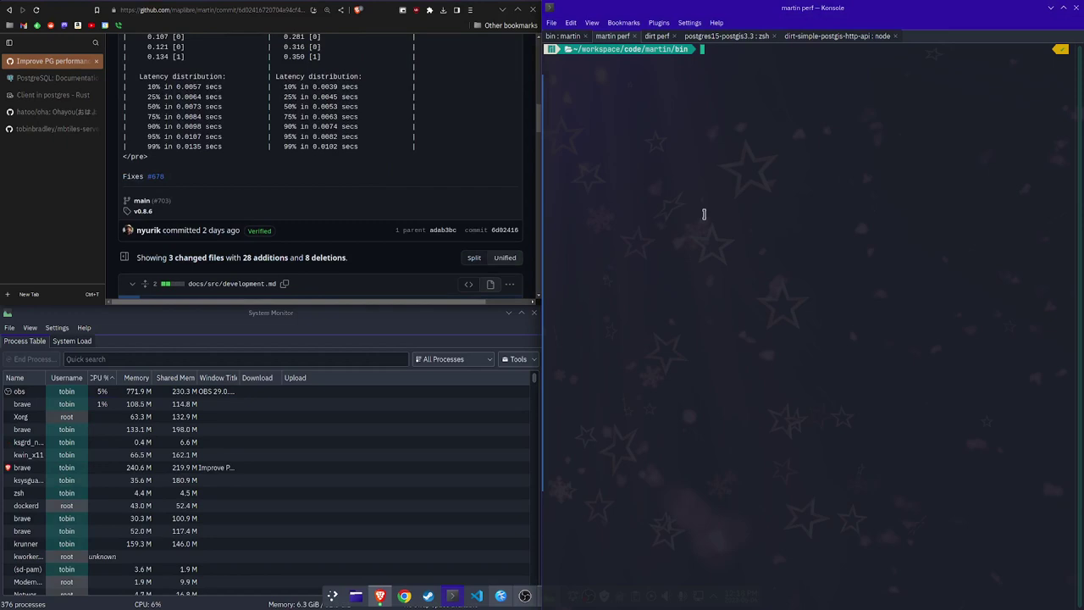
text(oha -n)
key(Right)
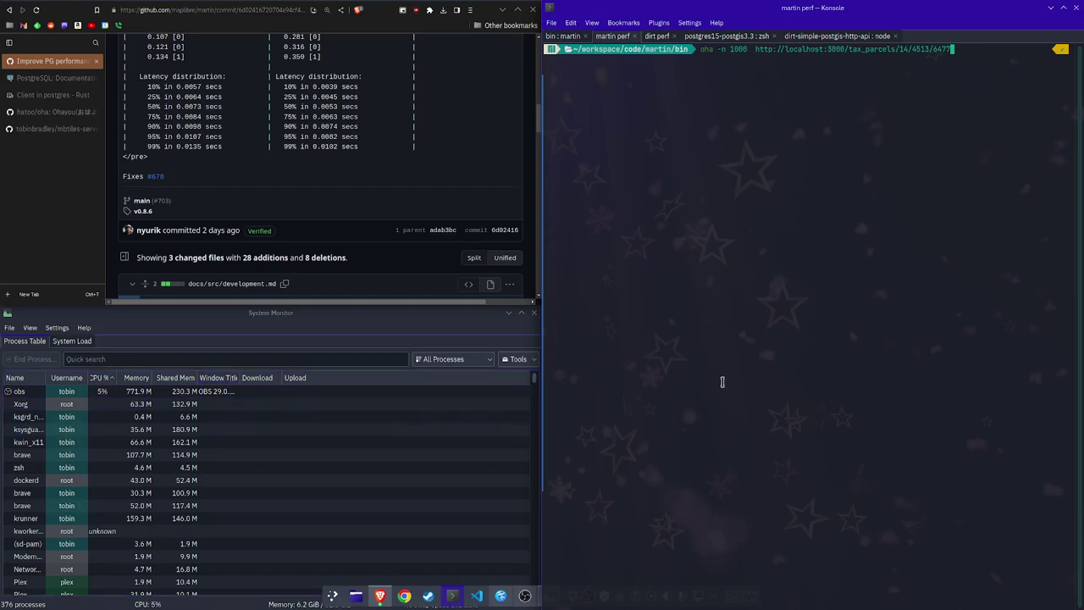
key(Return)
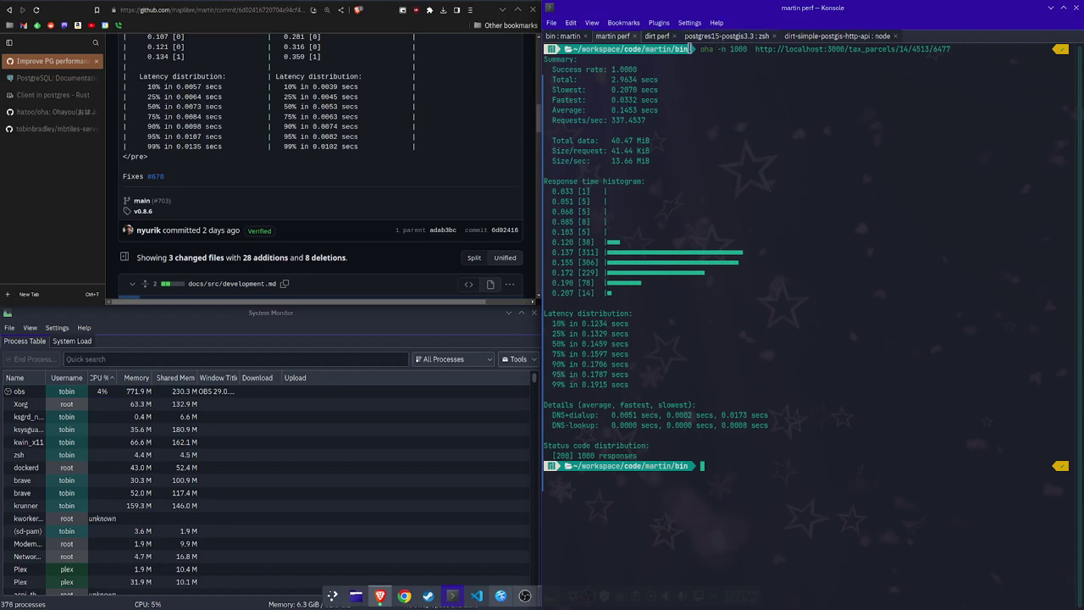
click(658, 36)
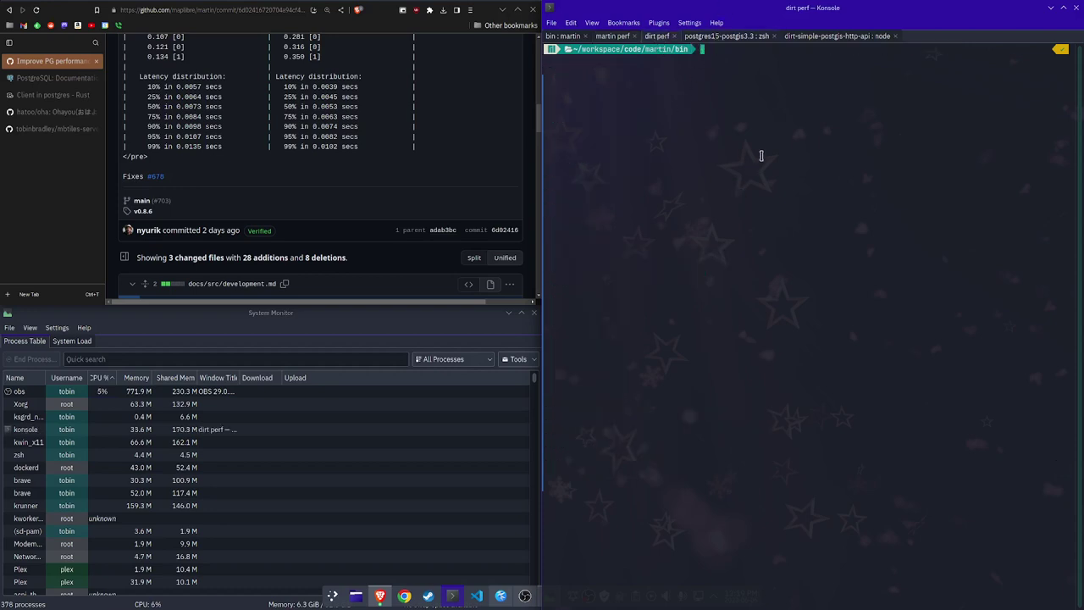
text(oha)
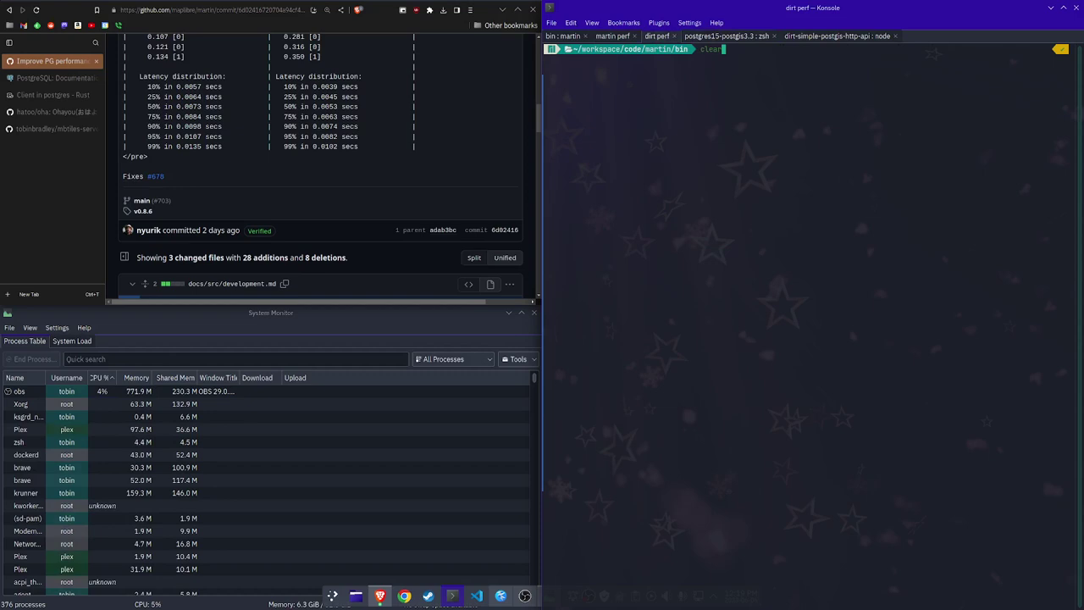
key(Right)
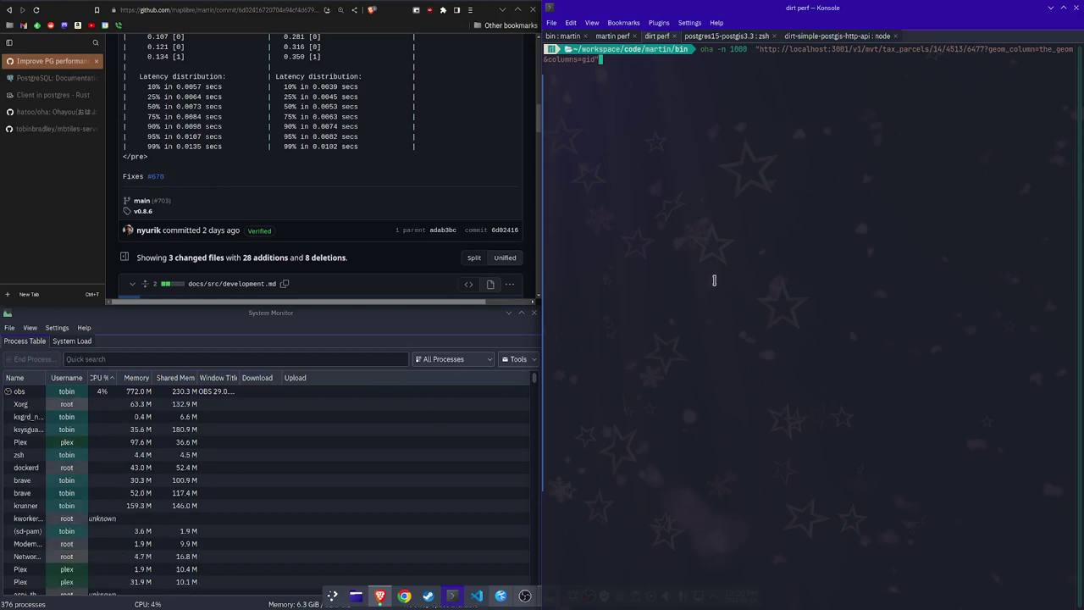
key(Return)
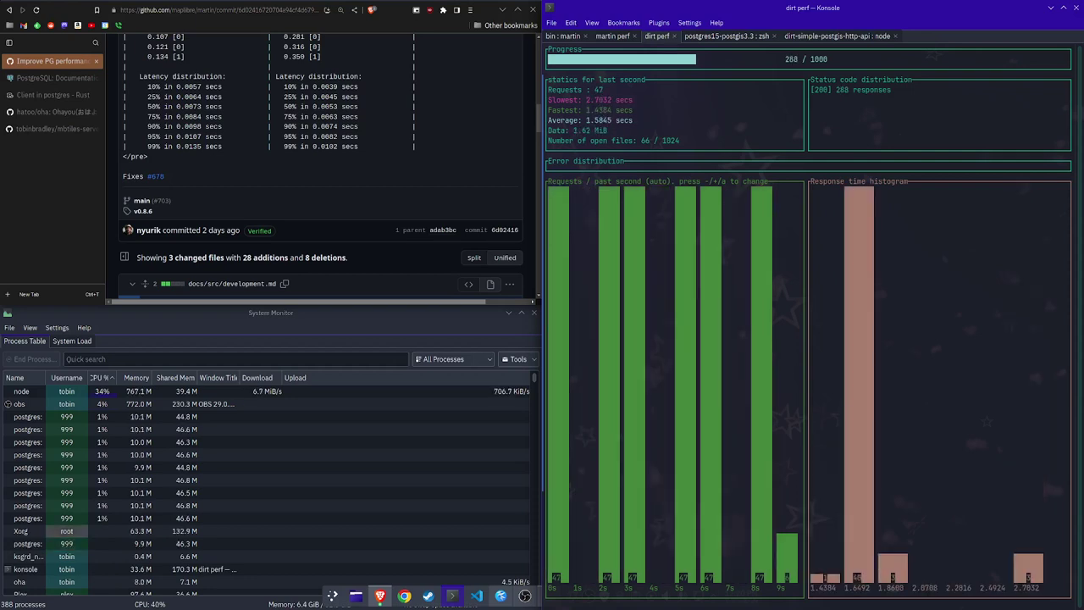
key(plus)
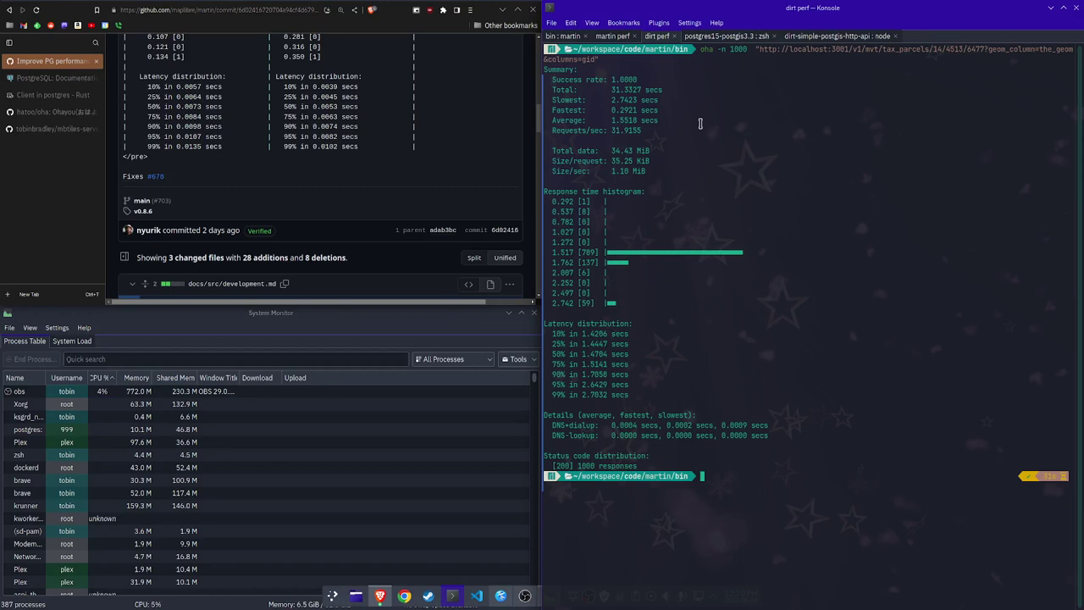
Step: Compare the oha benchmark summaries between the martin perf and dirt perf sessions
click(622, 38)
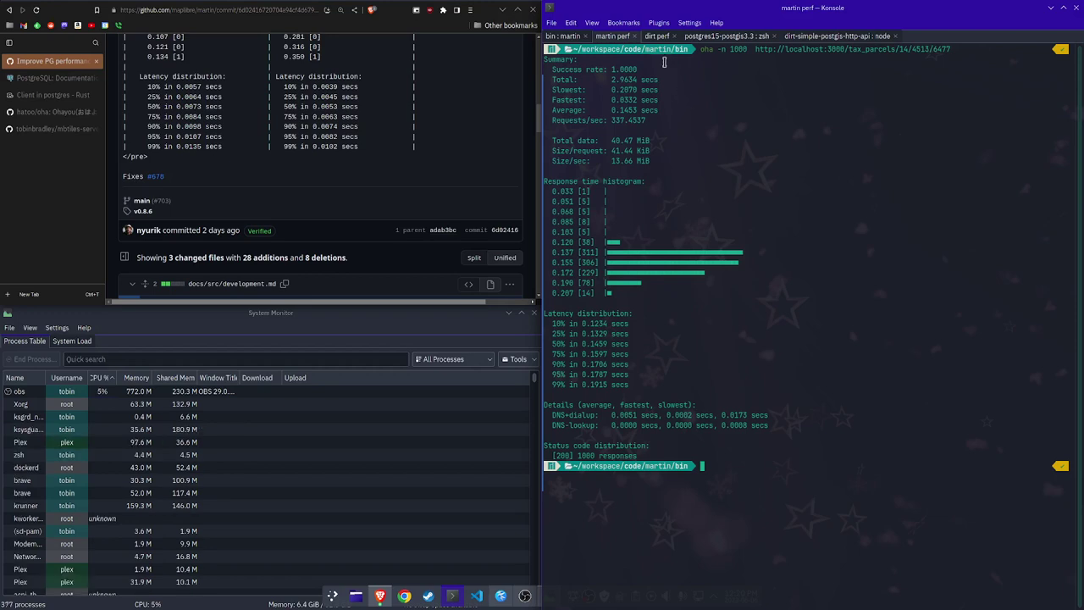
click(657, 38)
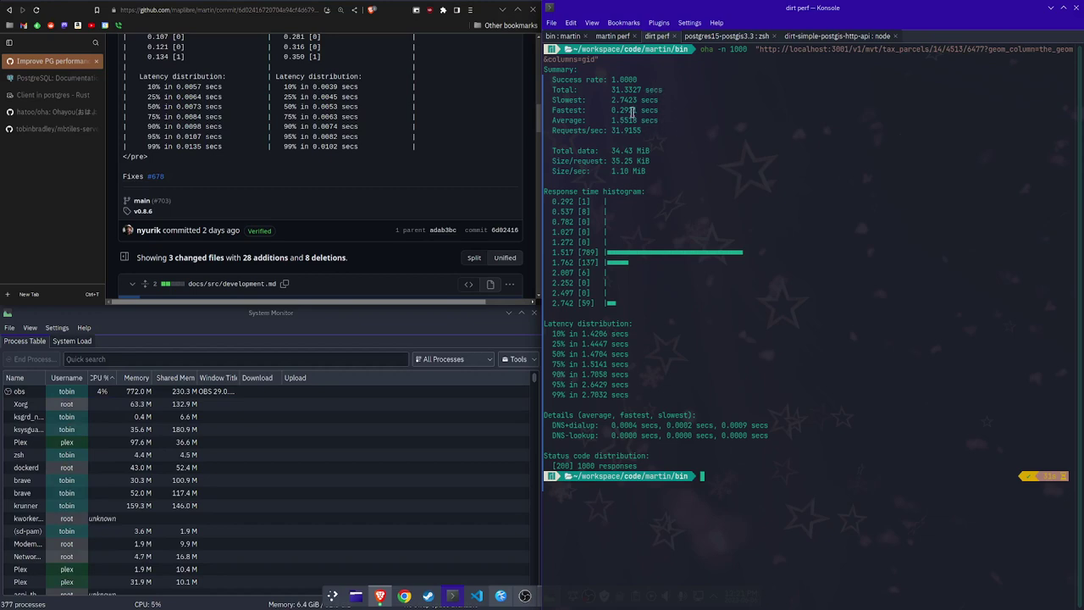
click(616, 37)
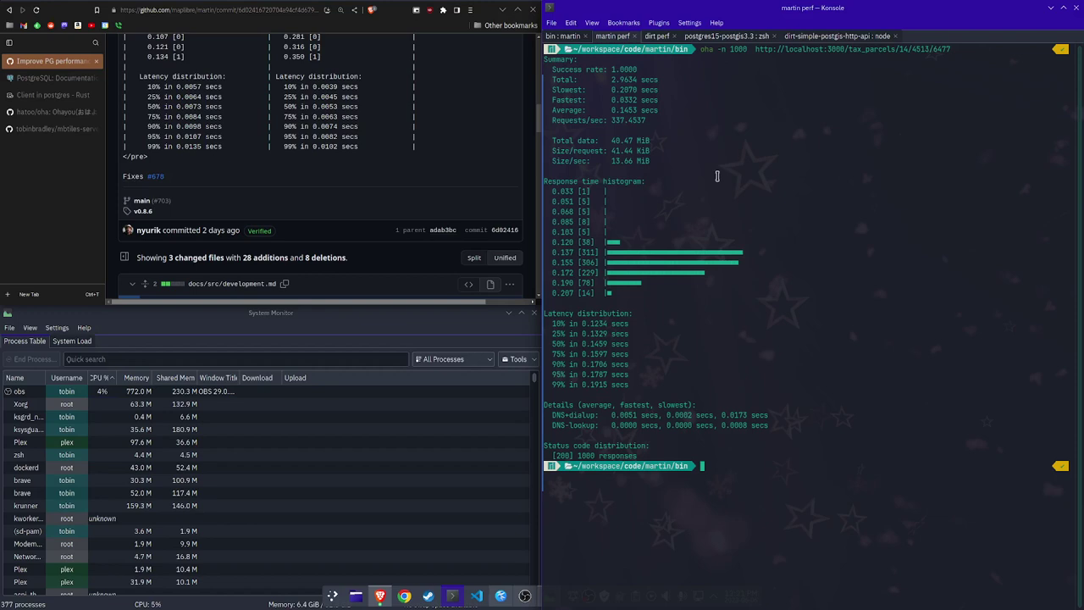
click(655, 39)
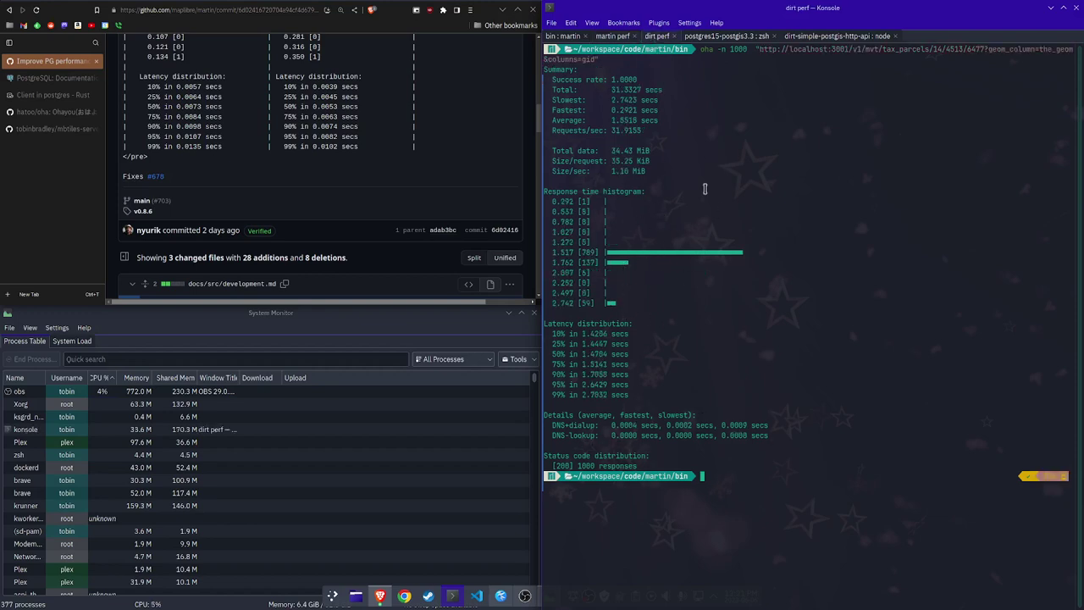
click(613, 39)
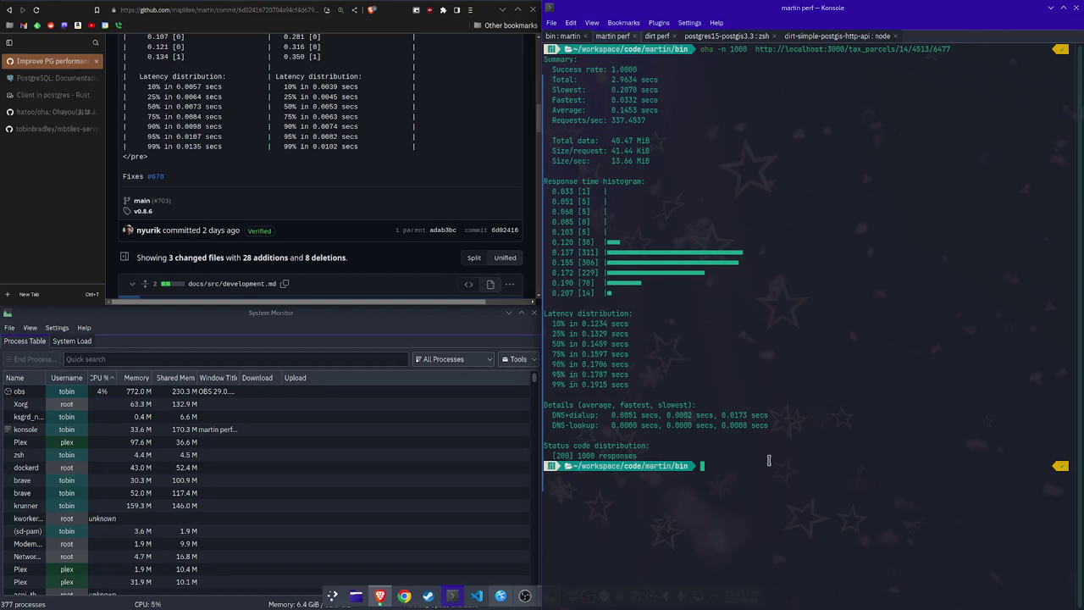
key(Up)
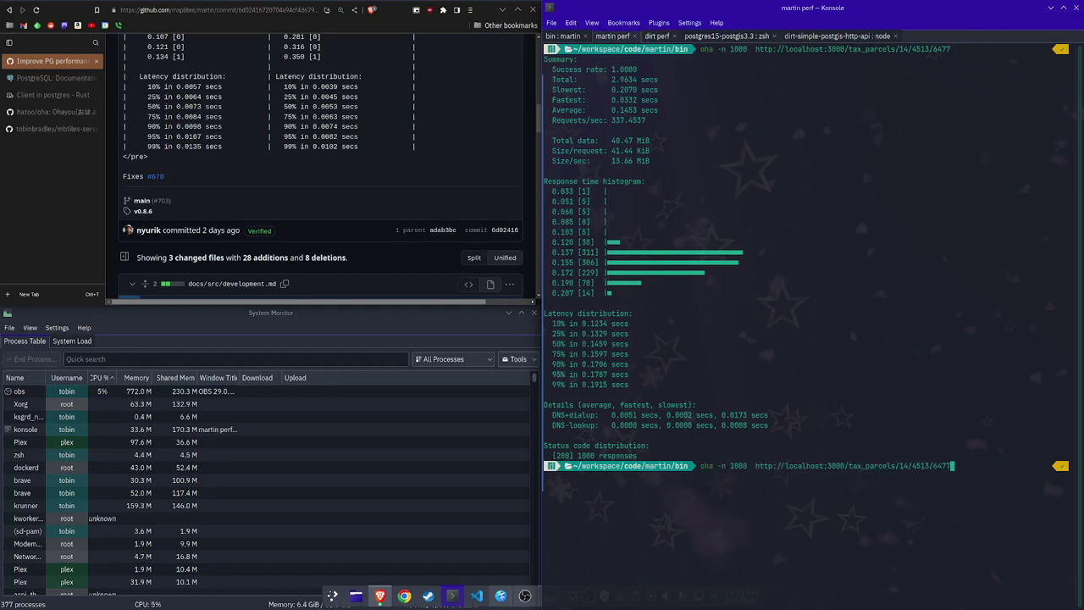
key(Down)
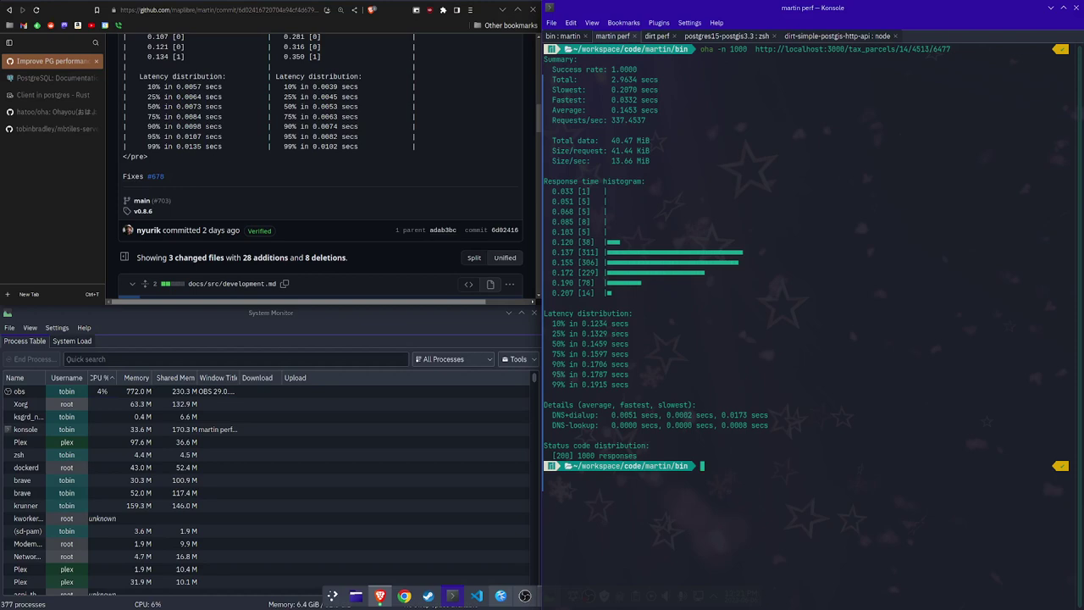
text(./)
key(Right)
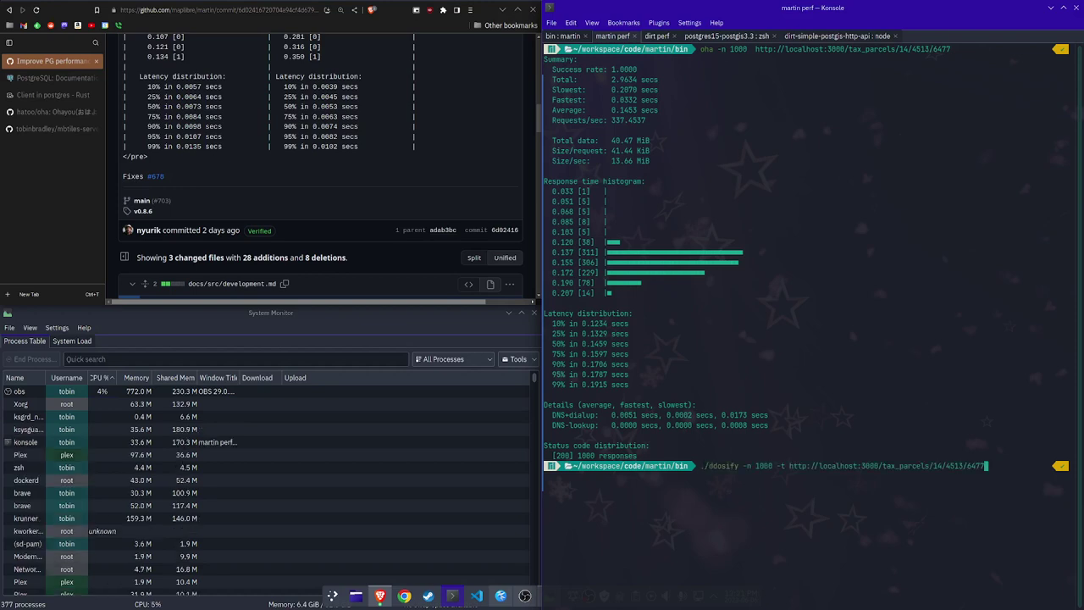
key(Return)
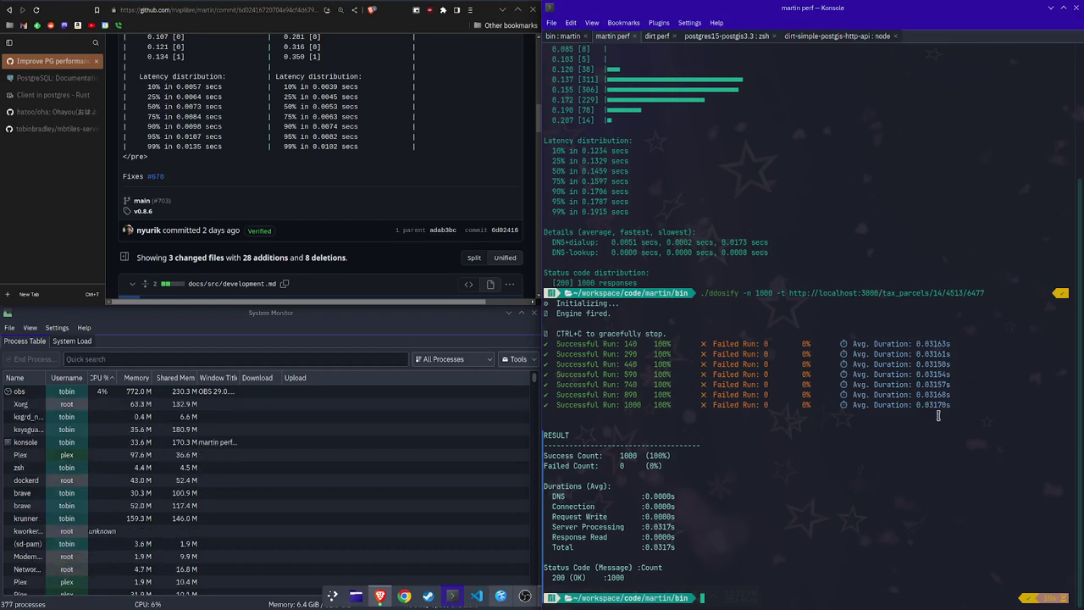
key(ctrl+plus)
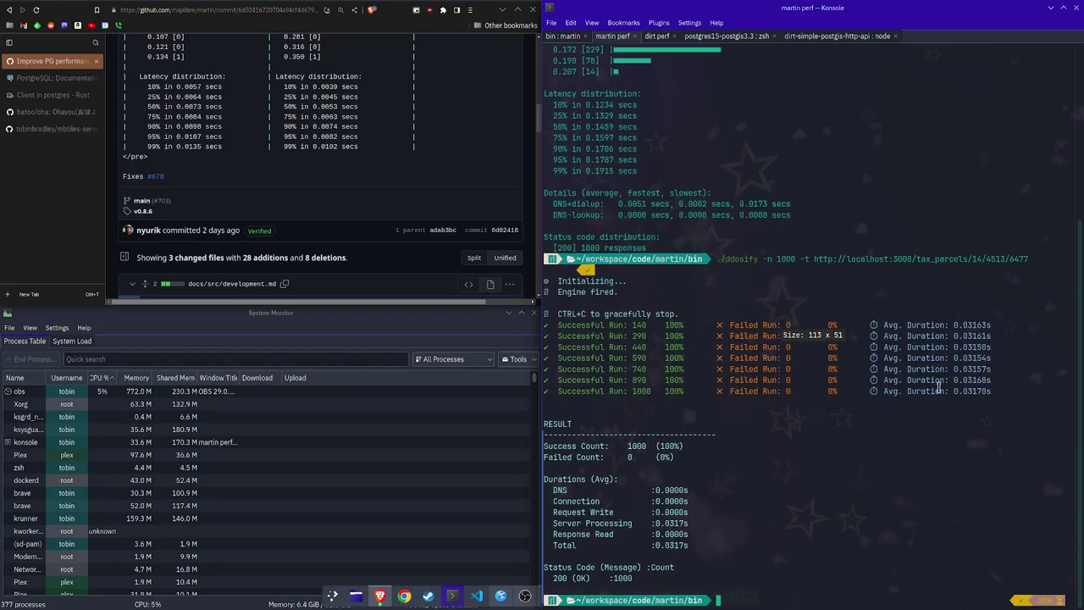
key(ctrl+plus)
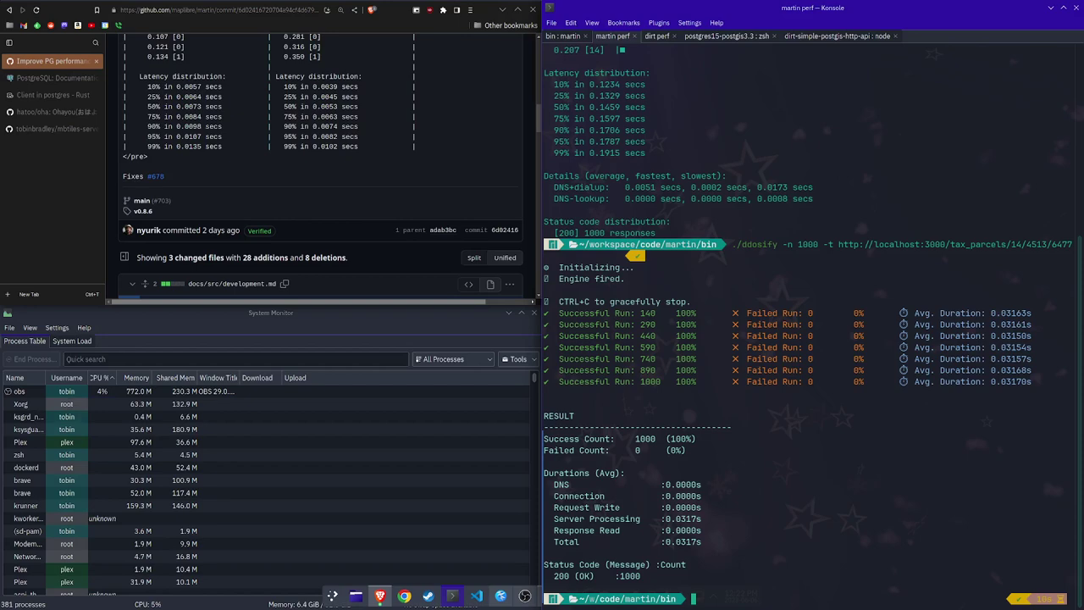
Step: Read the mbtiles-server repository's README note recommending martin, and return to the Martin performance commit page
click(50, 132)
scroll(335, 161, down, 5)
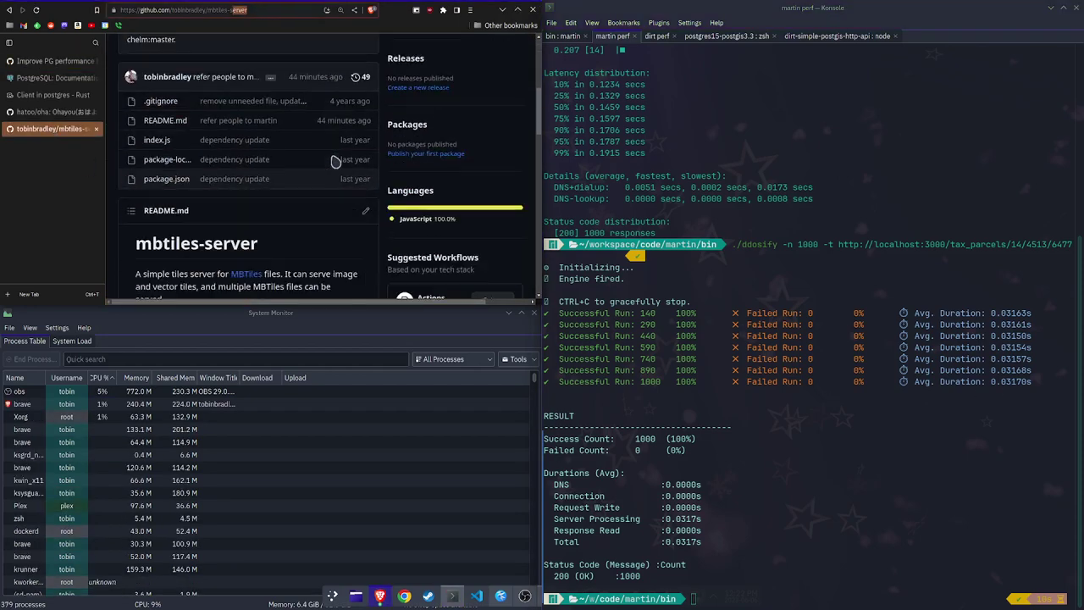
scroll(333, 160, down, 6)
scroll(293, 172, up, 2)
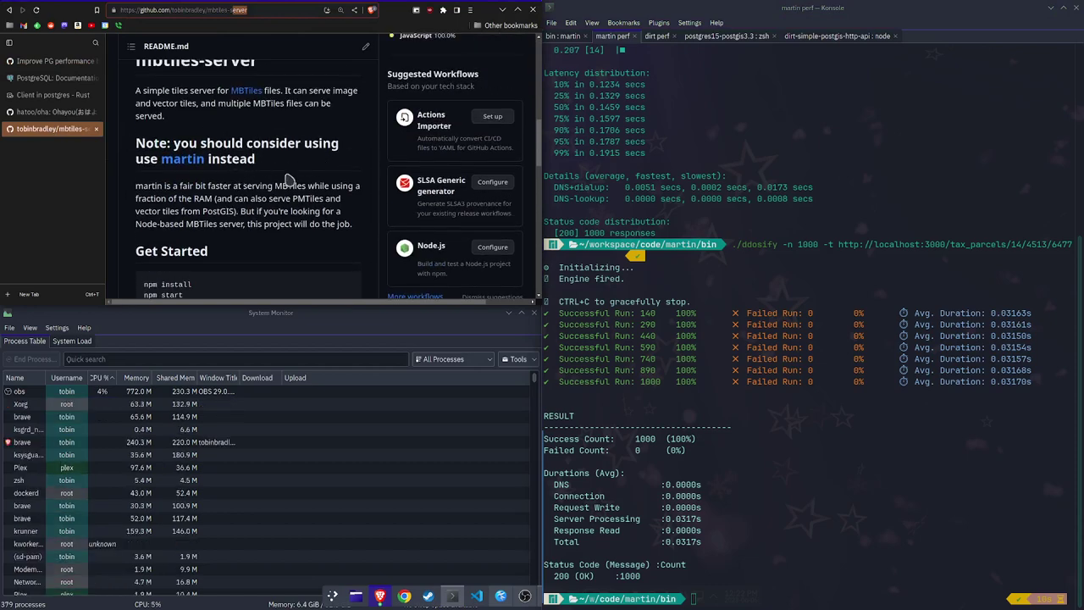
scroll(288, 181, up, 4)
scroll(286, 183, up, 1)
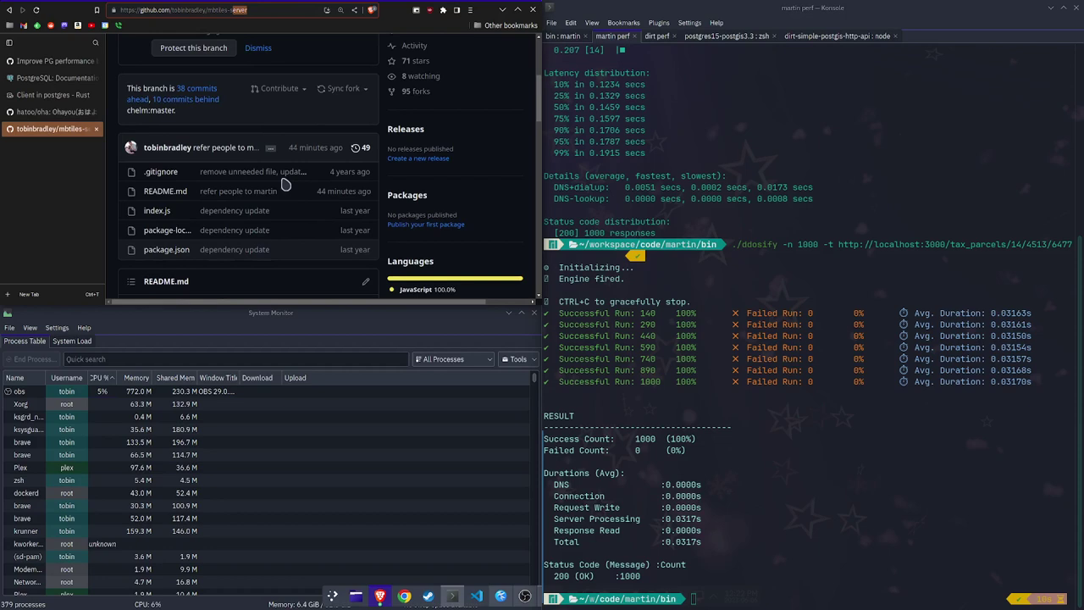
scroll(285, 184, up, 3)
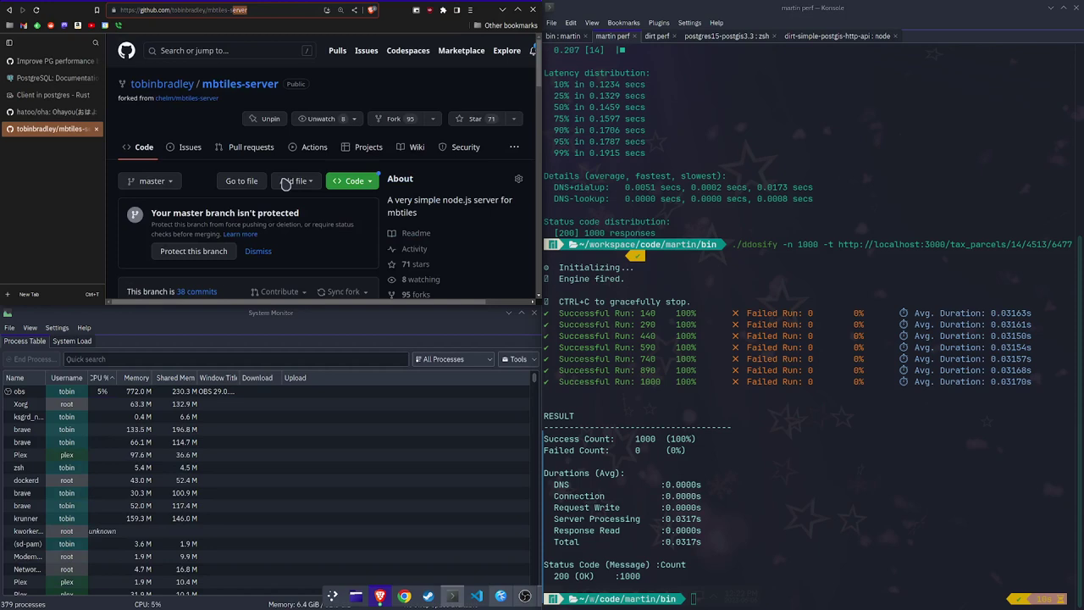
click(48, 60)
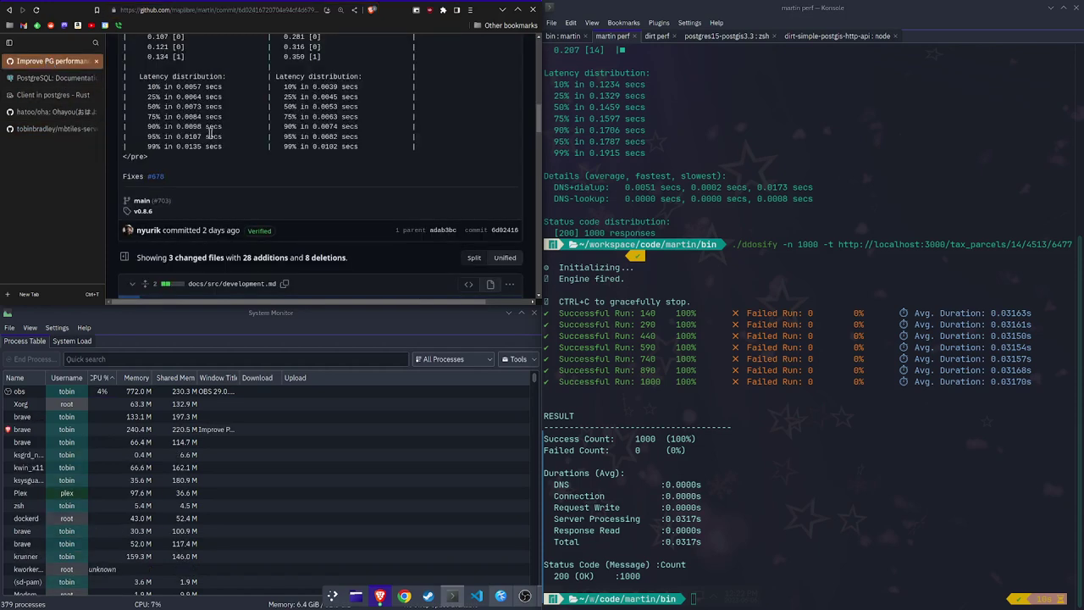